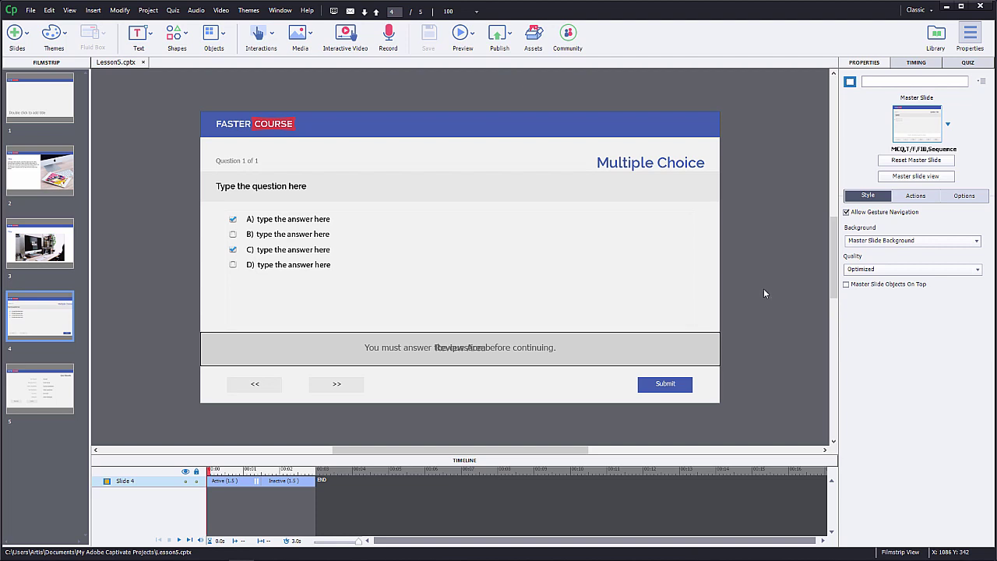
Step: Duplicate slide 2 and move the copy to the end of the Filmstrip as slide 6
{"action": "right_click", "coordinate": [44, 169]}
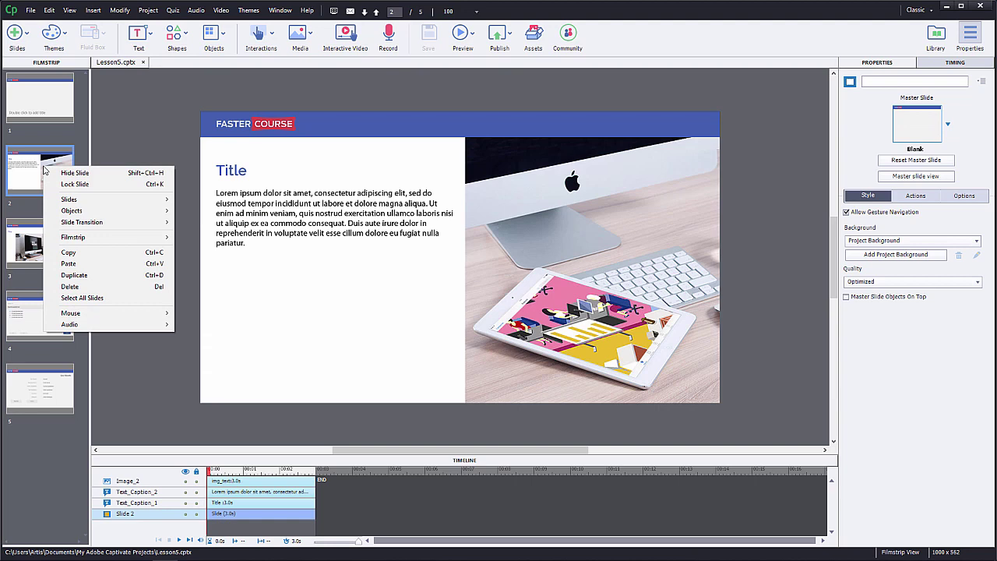
{"action": "left_click", "coordinate": [91, 275]}
{"action": "left_click_drag", "start_coordinate": [44, 251], "coordinate": [35, 477]}
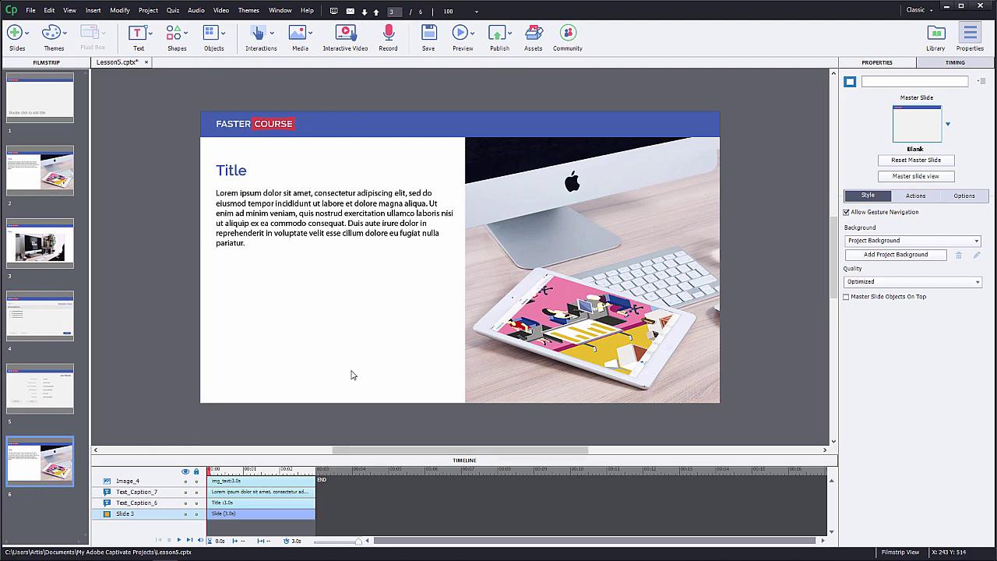
Step: Delete the computer photo from slide 6
{"action": "left_click", "coordinate": [604, 262]}
{"action": "right_click", "coordinate": [604, 262]}
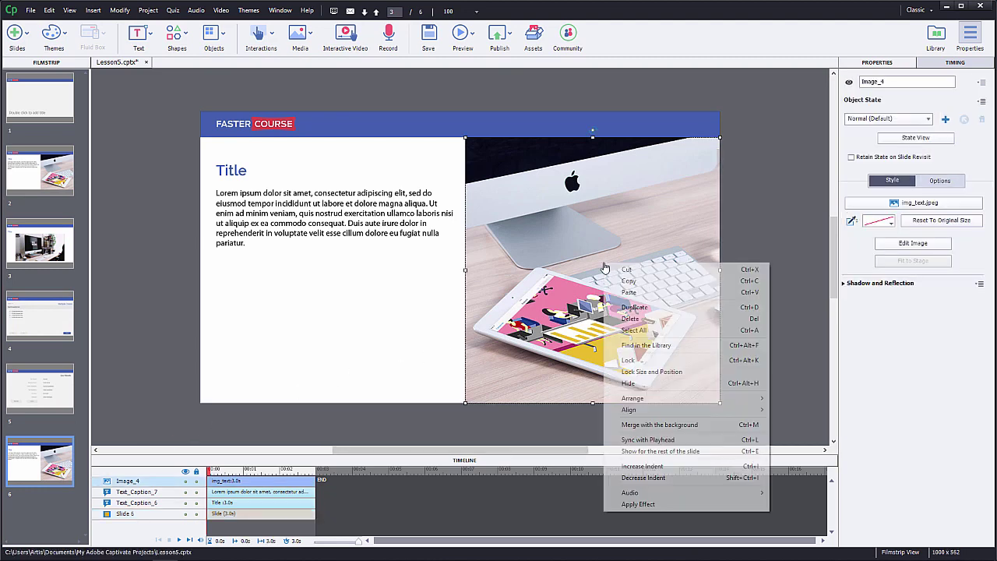
{"action": "left_click", "coordinate": [633, 319]}
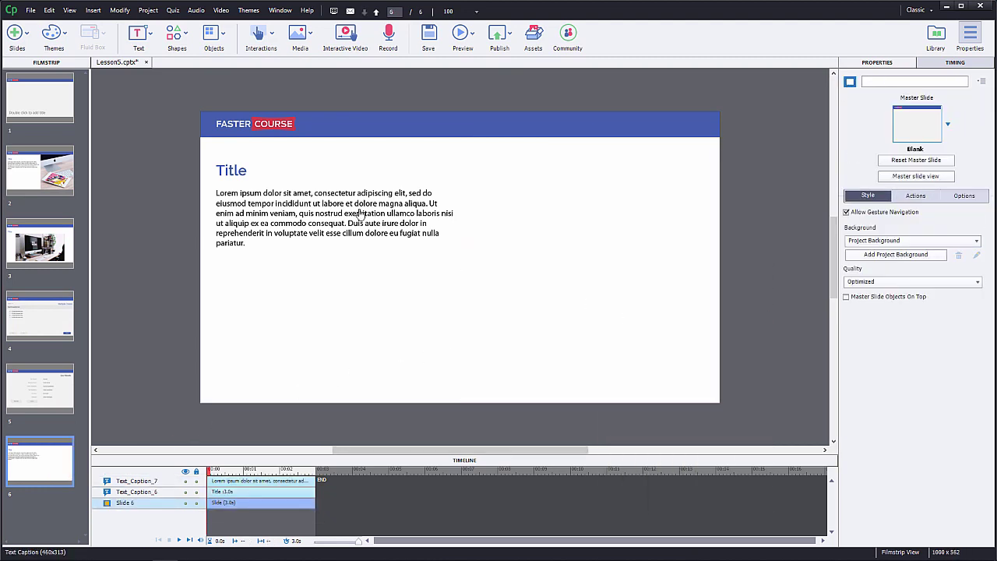
Step: Unlock proportions and set the title and body text boxes each to width 300
{"action": "left_click", "coordinate": [231, 170]}
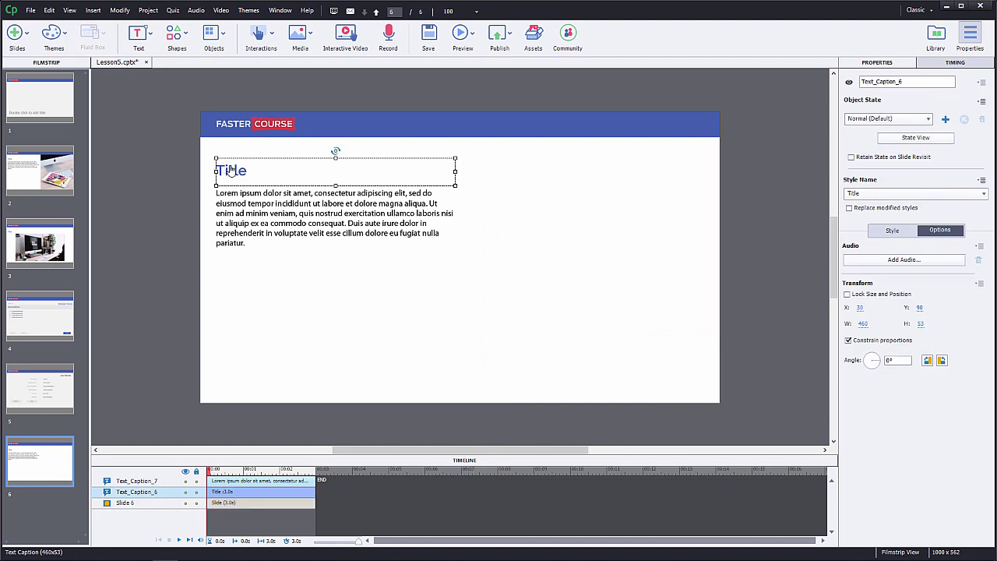
{"action": "left_click", "coordinate": [849, 341]}
{"action": "left_click", "coordinate": [863, 323]}
{"action": "type", "text": "300"}
{"action": "key", "text": "Return"}
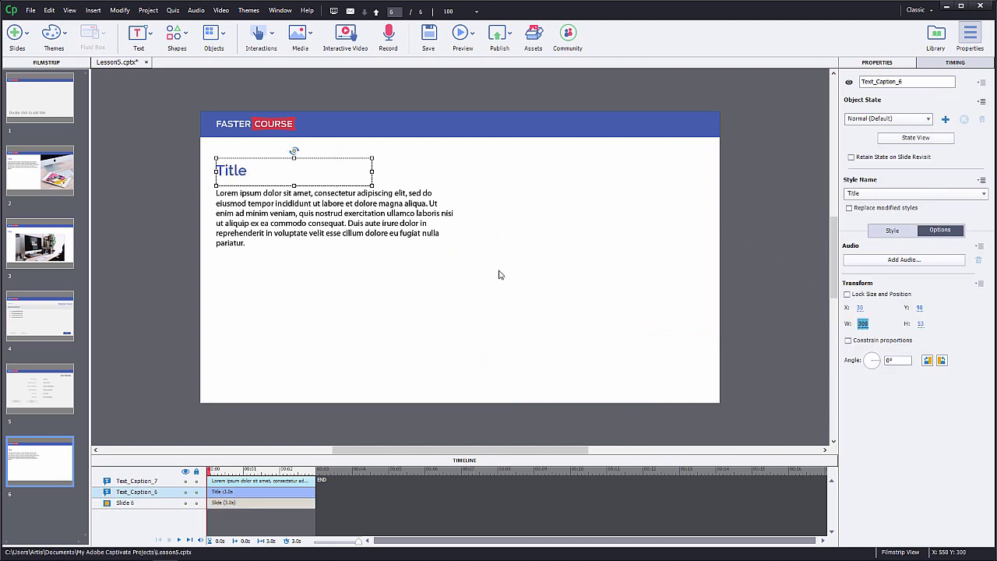
{"action": "left_click", "coordinate": [356, 222]}
{"action": "left_click", "coordinate": [848, 340]}
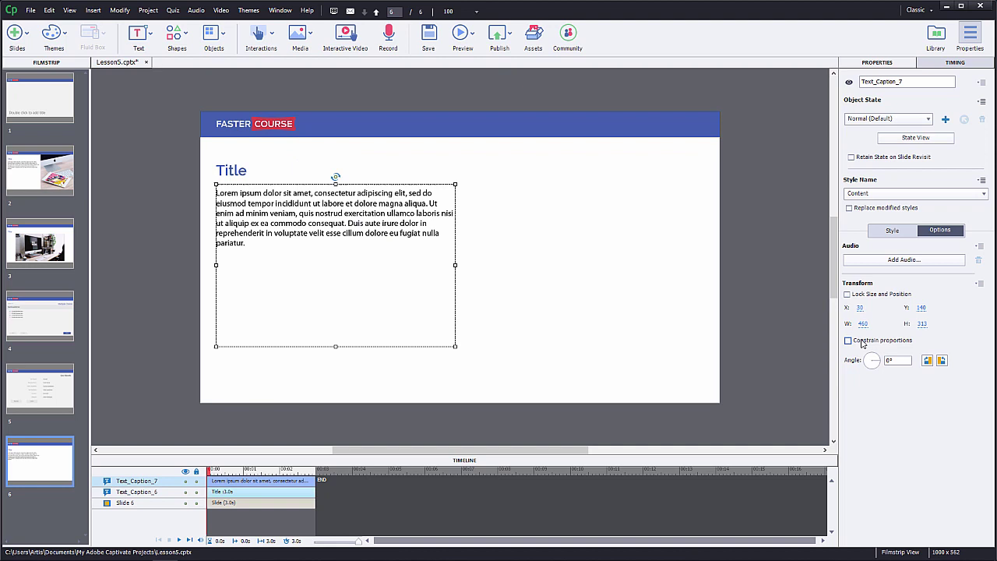
{"action": "left_click", "coordinate": [864, 323]}
{"action": "type", "text": "300"}
{"action": "key", "text": "Return"}
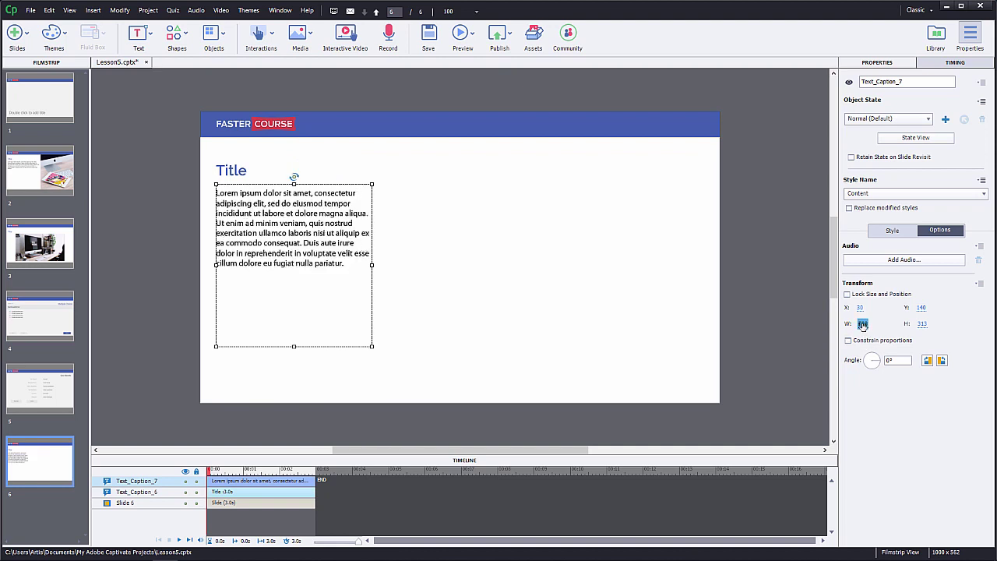
{"action": "left_click", "coordinate": [767, 301]}
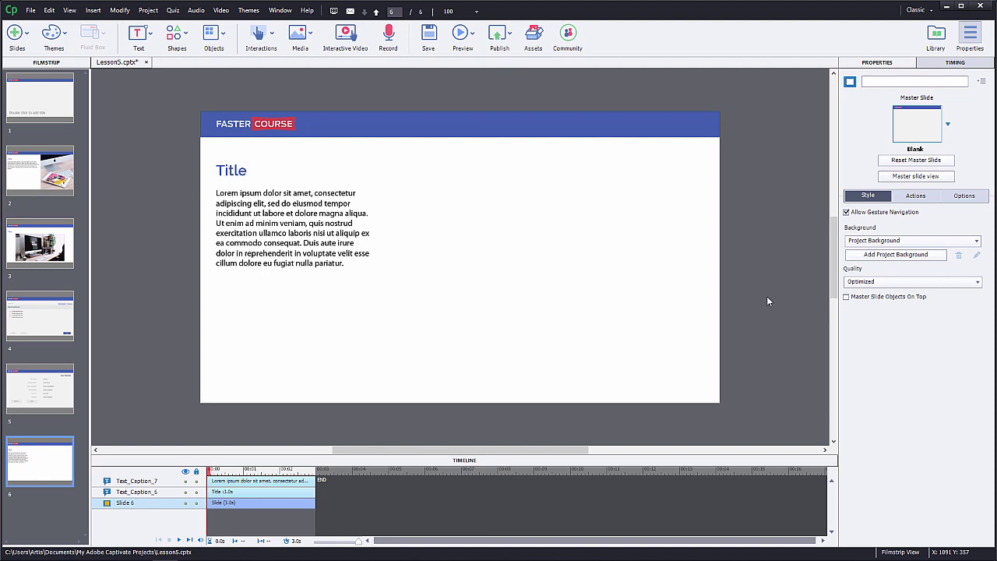
Step: Draw a rectangle to the right of the body text and label it 'Drag Source 1'
{"action": "left_click", "coordinate": [181, 41]}
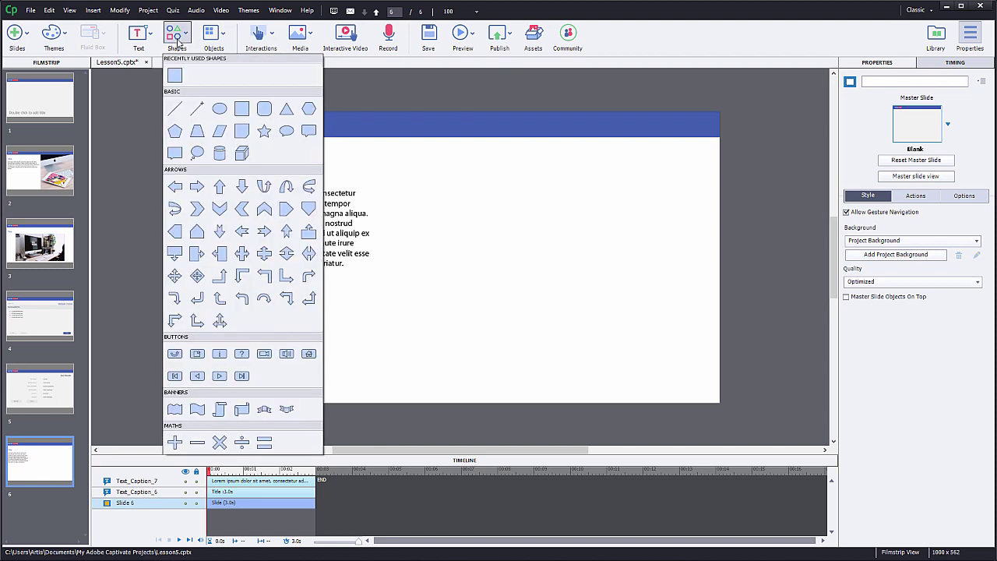
{"action": "left_click", "coordinate": [176, 74]}
{"action": "left_click_drag", "start_coordinate": [403, 196], "coordinate": [519, 232]}
{"action": "double_click", "coordinate": [472, 220]}
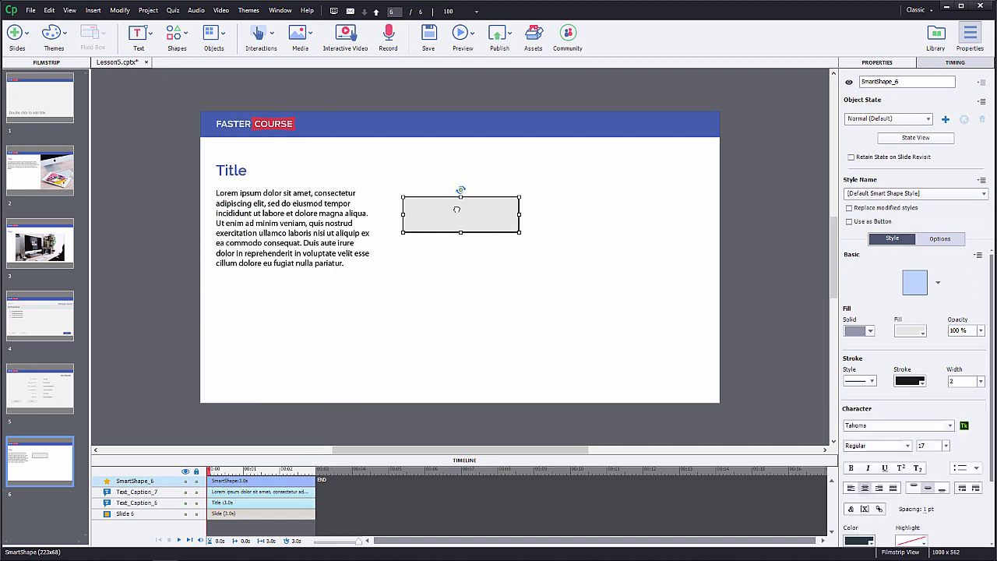
{"action": "type", "text": "Drag Source 1"}
{"action": "left_click", "coordinate": [522, 215]}
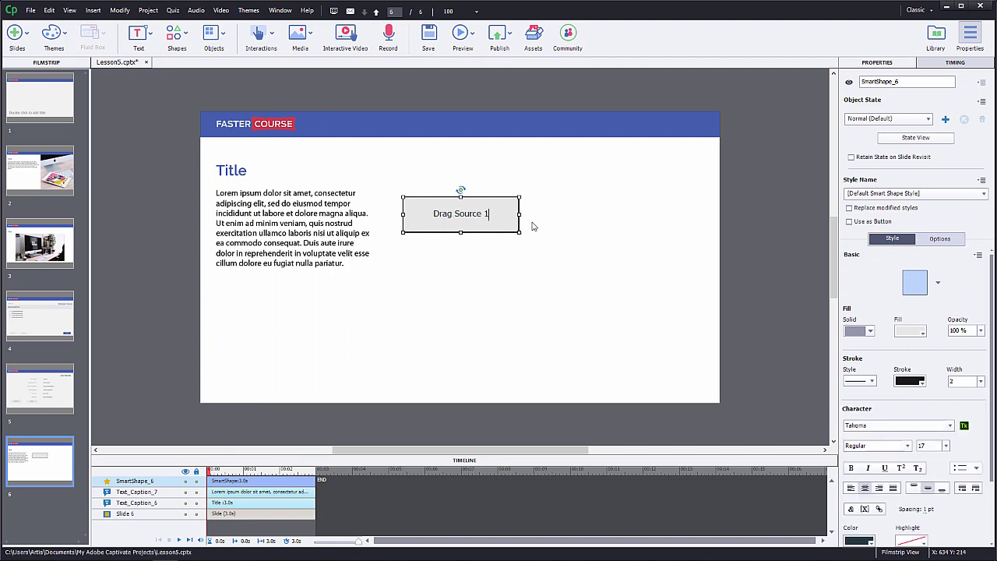
{"action": "left_click", "coordinate": [513, 218]}
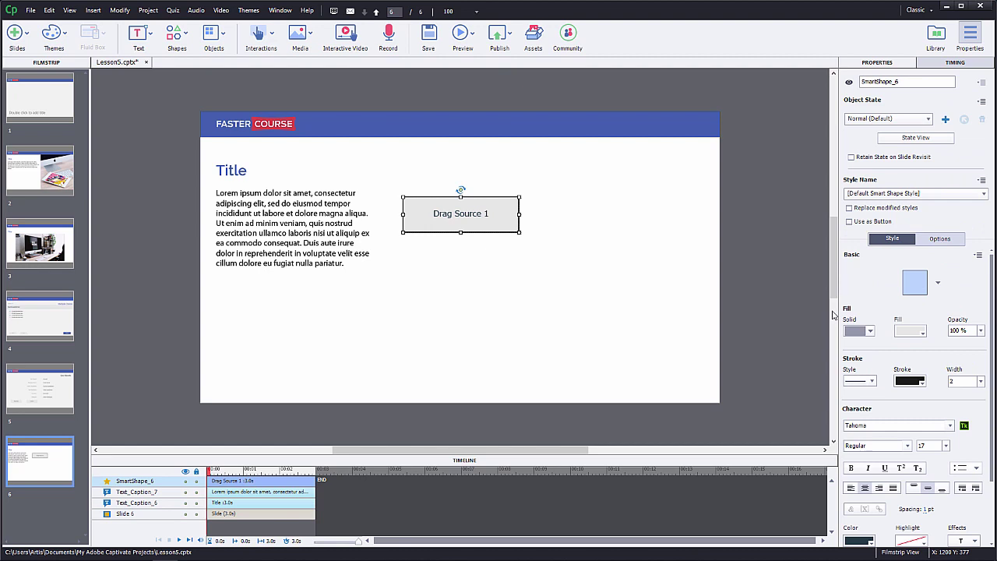
Step: Style the shape with blue fill, no border, and white Myriad Pro 16 text
{"action": "left_click", "coordinate": [909, 330]}
{"action": "left_click", "coordinate": [805, 494]}
{"action": "left_click", "coordinate": [979, 381]}
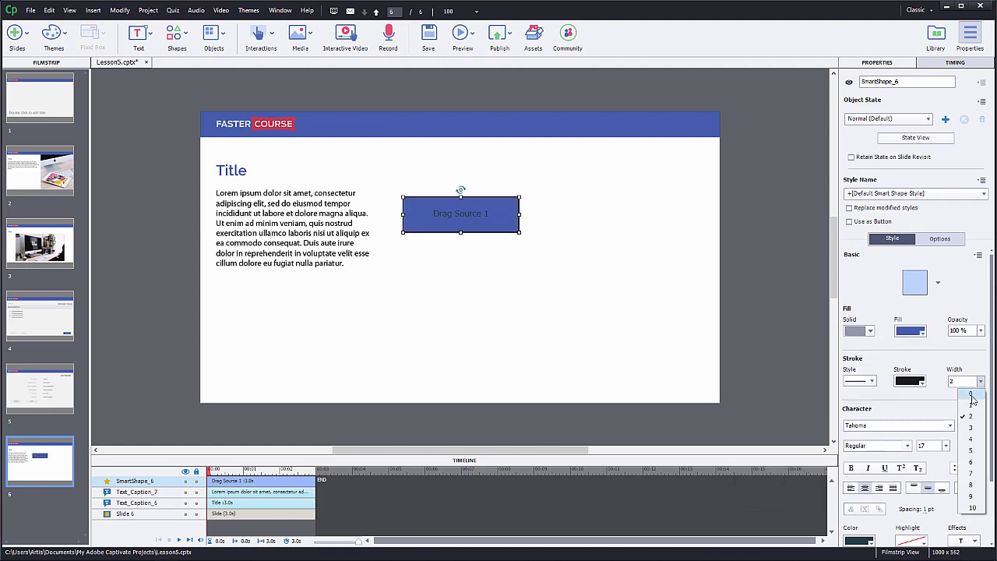
{"action": "left_click", "coordinate": [966, 394]}
{"action": "left_click", "coordinate": [928, 426]}
{"action": "type", "text": "Myriad Pro"}
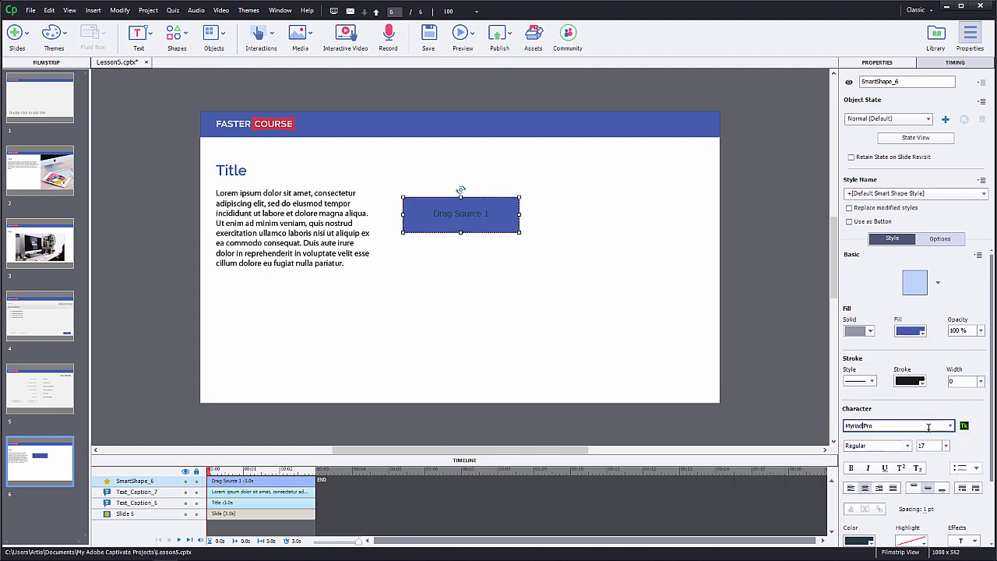
{"action": "key", "text": "Tab"}
{"action": "left_click", "coordinate": [945, 445]}
{"action": "left_click", "coordinate": [931, 425]}
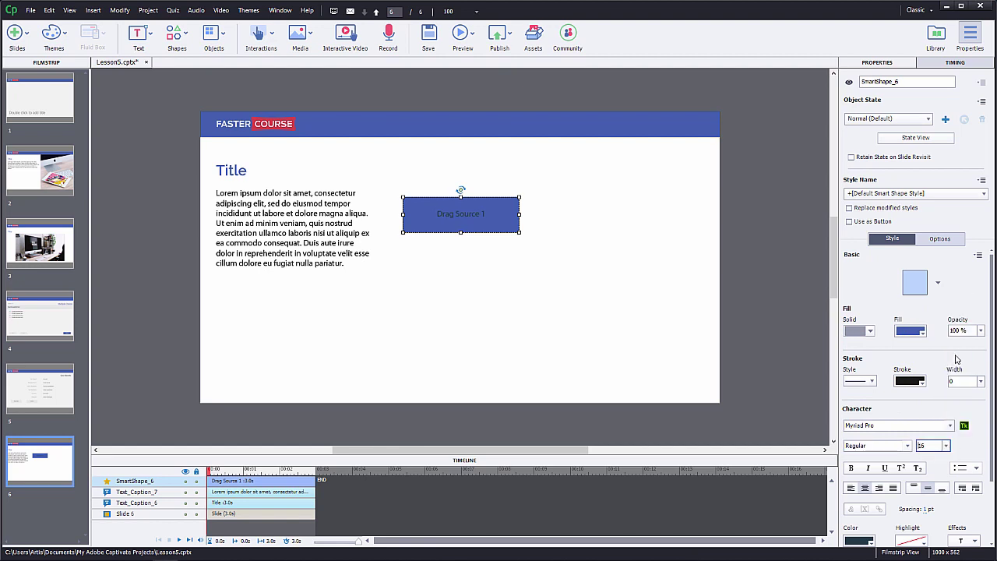
{"action": "left_click", "coordinate": [856, 540]}
{"action": "left_click", "coordinate": [832, 419]}
Step: Position the shape at X 365, Y 150 and size it 270×50
{"action": "left_click", "coordinate": [940, 238]}
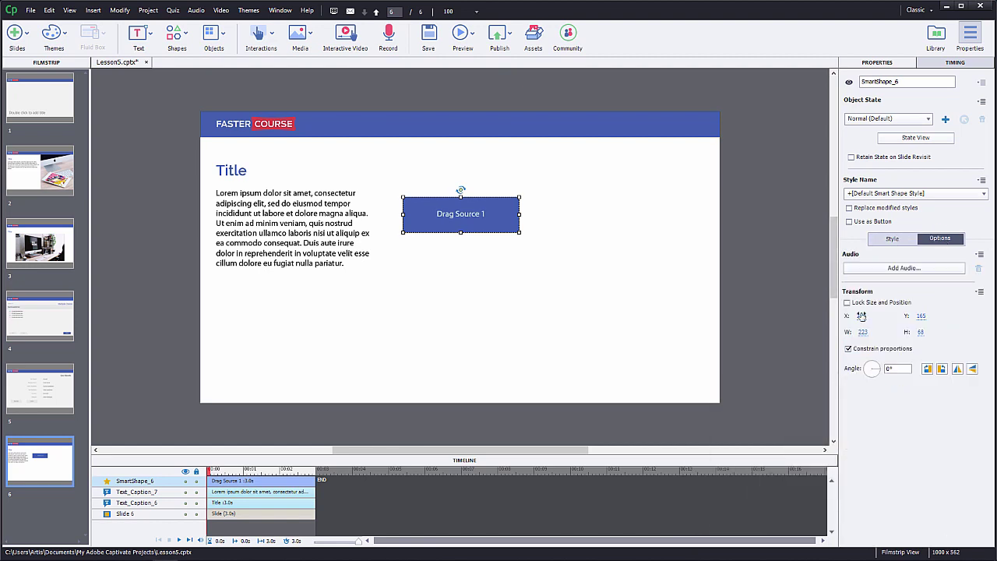
{"action": "left_click", "coordinate": [862, 317]}
{"action": "type", "text": "365"}
{"action": "key", "text": "Tab"}
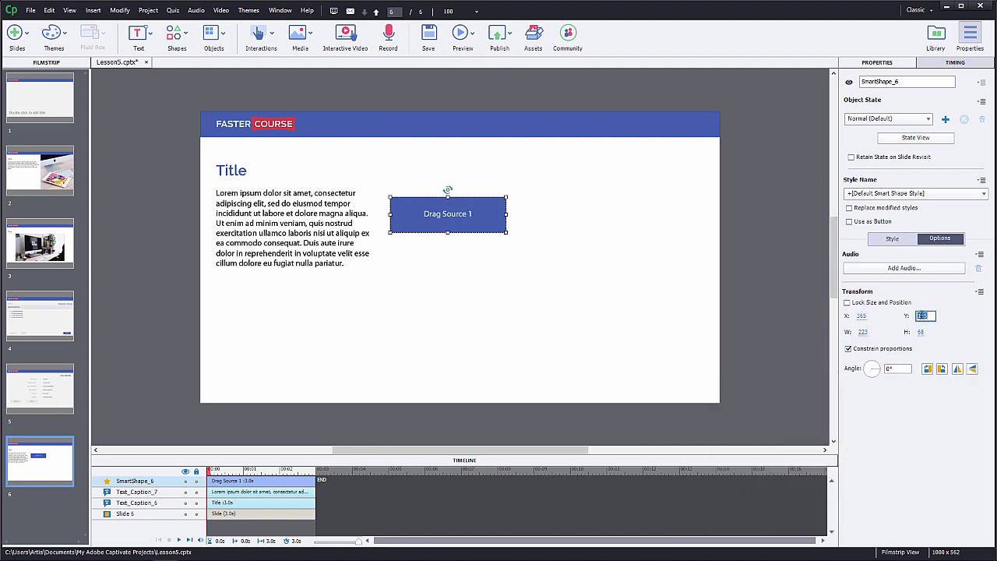
{"action": "type", "text": "150"}
{"action": "left_click", "coordinate": [848, 349]}
{"action": "left_click", "coordinate": [862, 331]}
{"action": "type", "text": "270"}
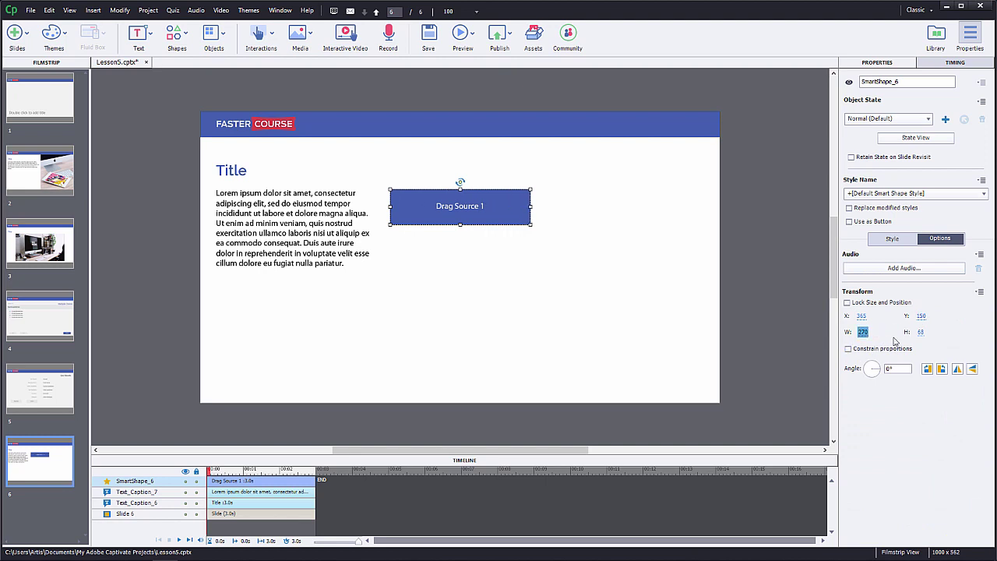
{"action": "left_click", "coordinate": [921, 333]}
{"action": "type", "text": "50"}
{"action": "key", "text": "Return"}
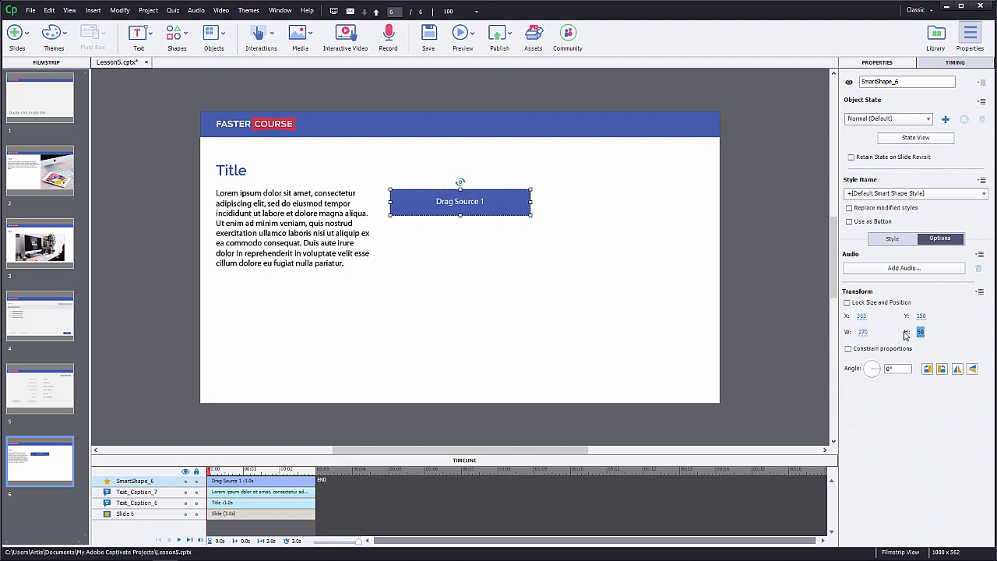
{"action": "left_click", "coordinate": [613, 280]}
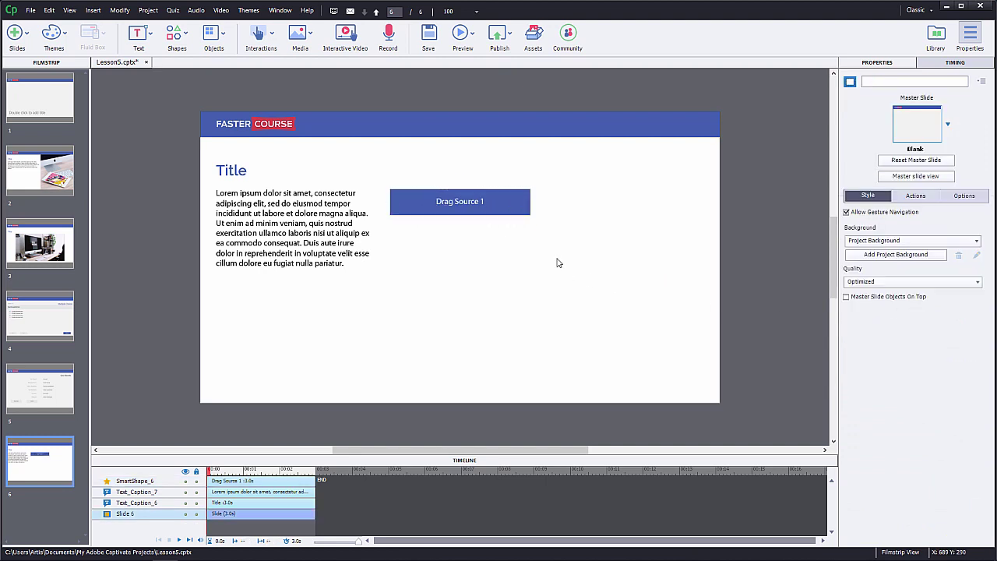
{"action": "left_click", "coordinate": [515, 209]}
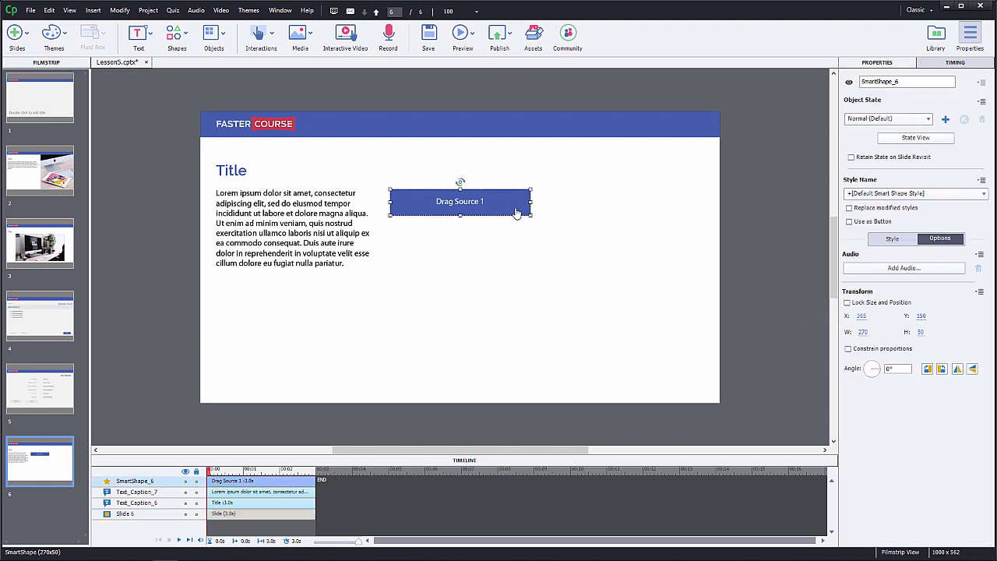
Step: Copy Drag Source 1, paste it, and move the copy to its right as the drop target
{"action": "right_click", "coordinate": [515, 211]}
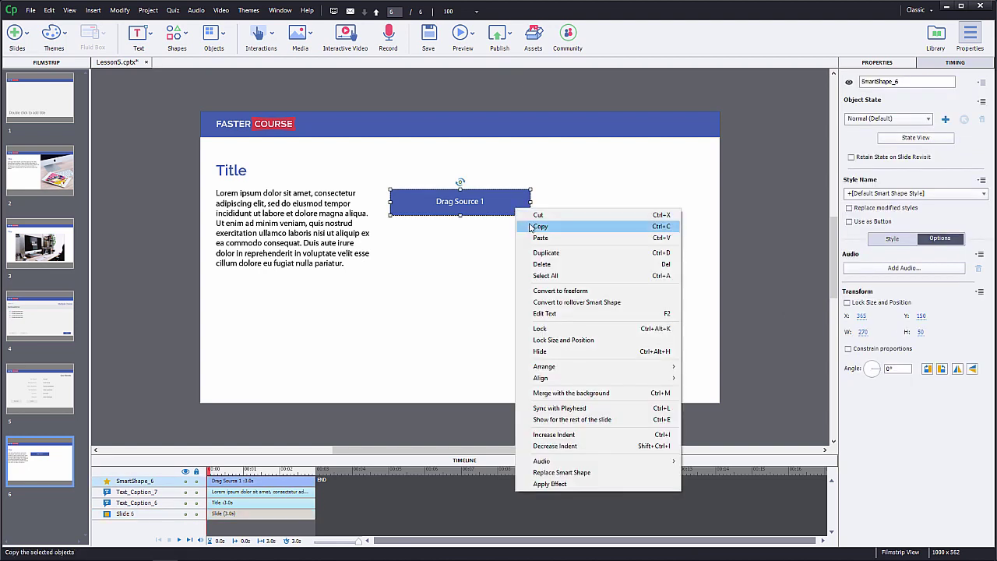
{"action": "left_click", "coordinate": [528, 227]}
{"action": "left_click", "coordinate": [529, 238]}
{"action": "right_click", "coordinate": [530, 238]}
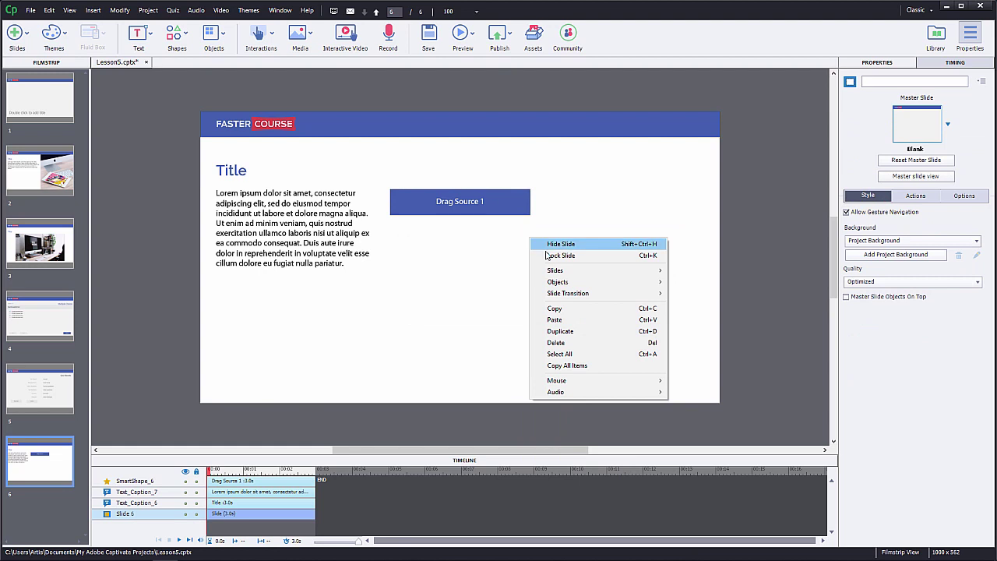
{"action": "left_click", "coordinate": [586, 320]}
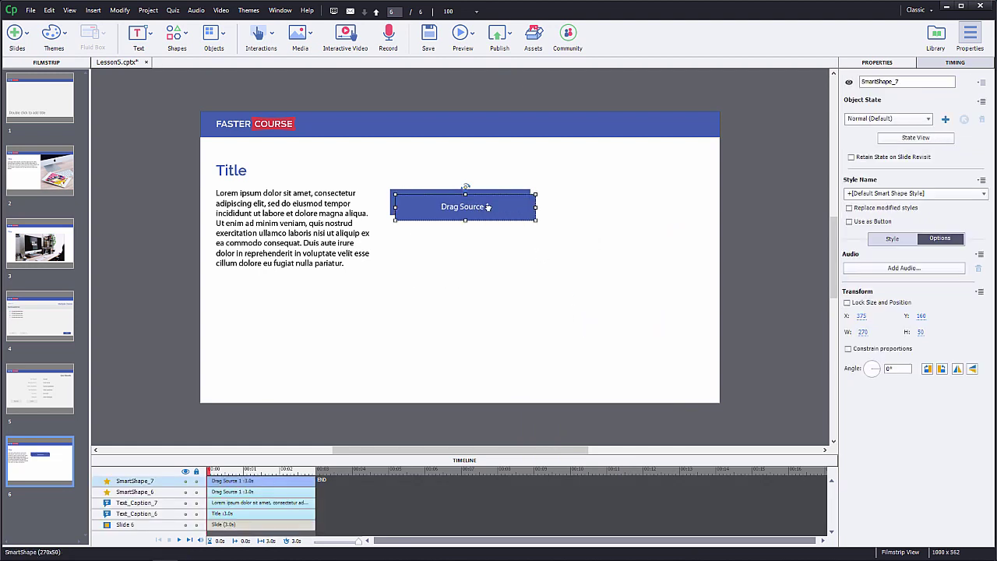
{"action": "left_click_drag", "start_coordinate": [482, 206], "coordinate": [635, 201]}
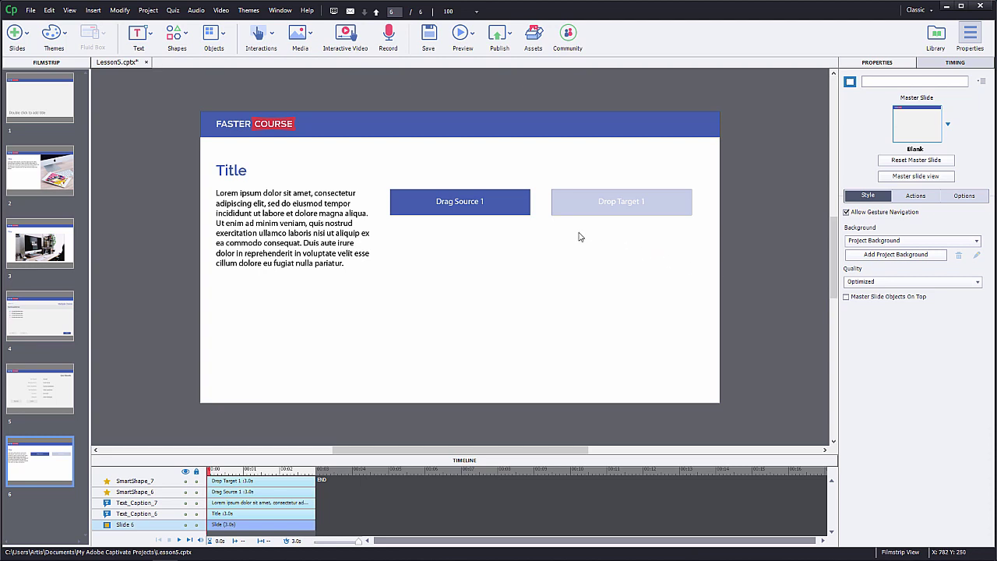
{"action": "left_click", "coordinate": [487, 201]}
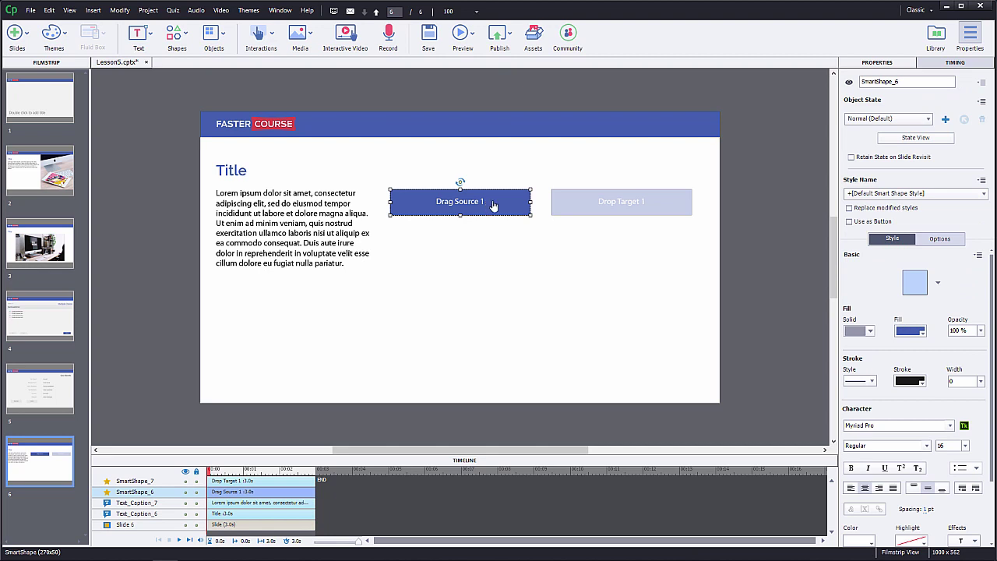
Step: Rename the shape Drag_1 and launch the Drag and Drop Interaction Wizard from Insert
{"action": "double_click", "coordinate": [912, 79]}
{"action": "type", "text": "D"}
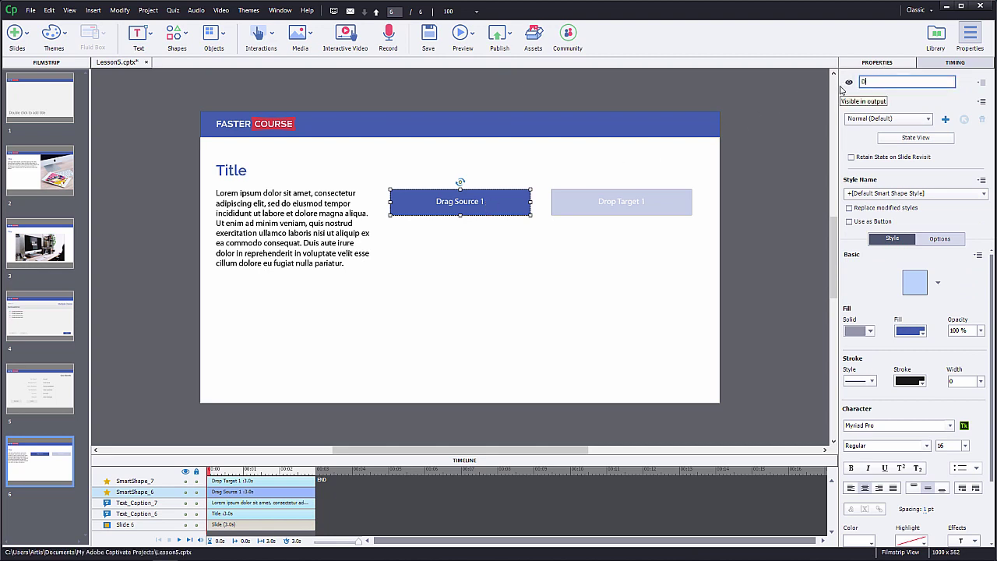
{"action": "type", "text": "rag 1"}
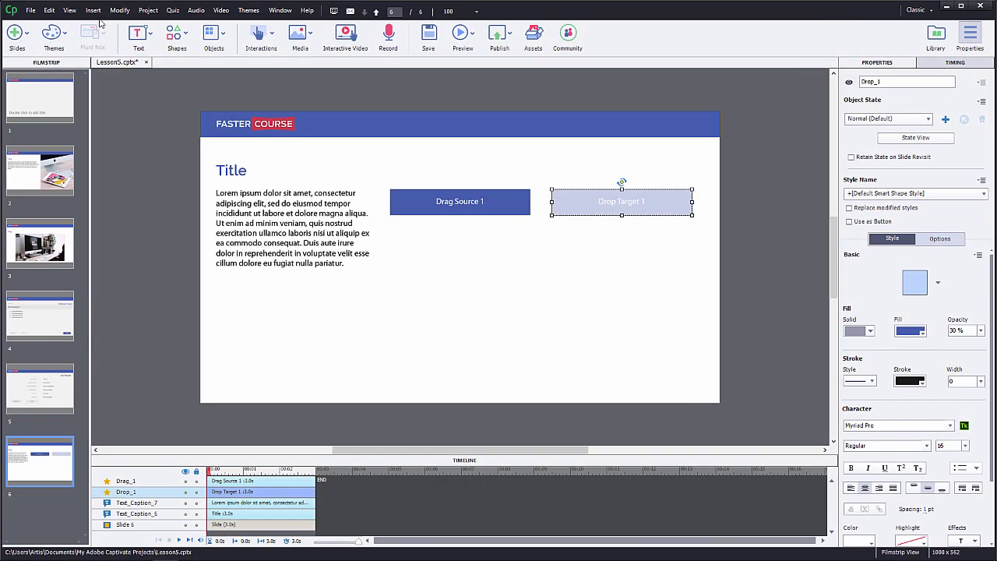
{"action": "left_click", "coordinate": [93, 10]}
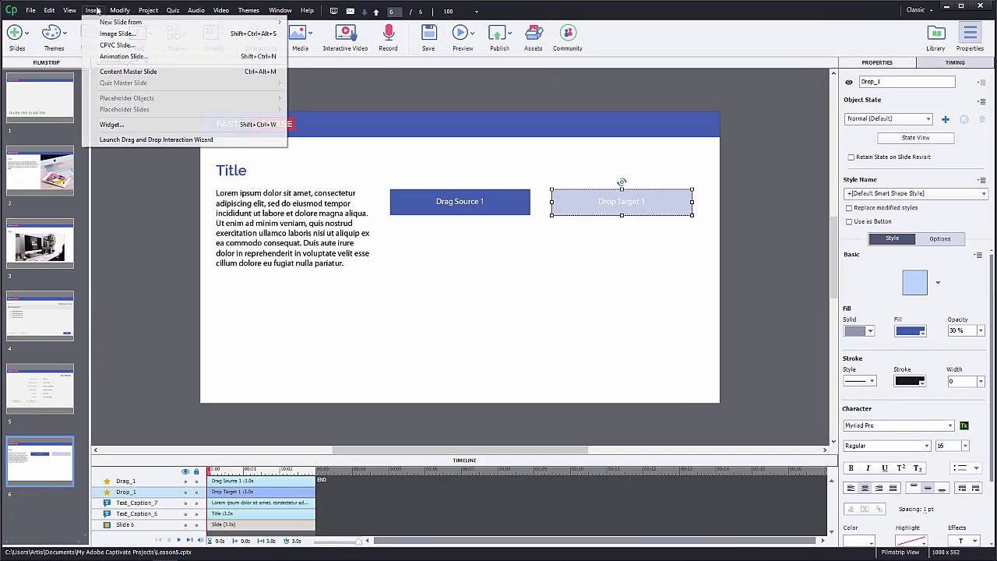
{"action": "left_click", "coordinate": [137, 142]}
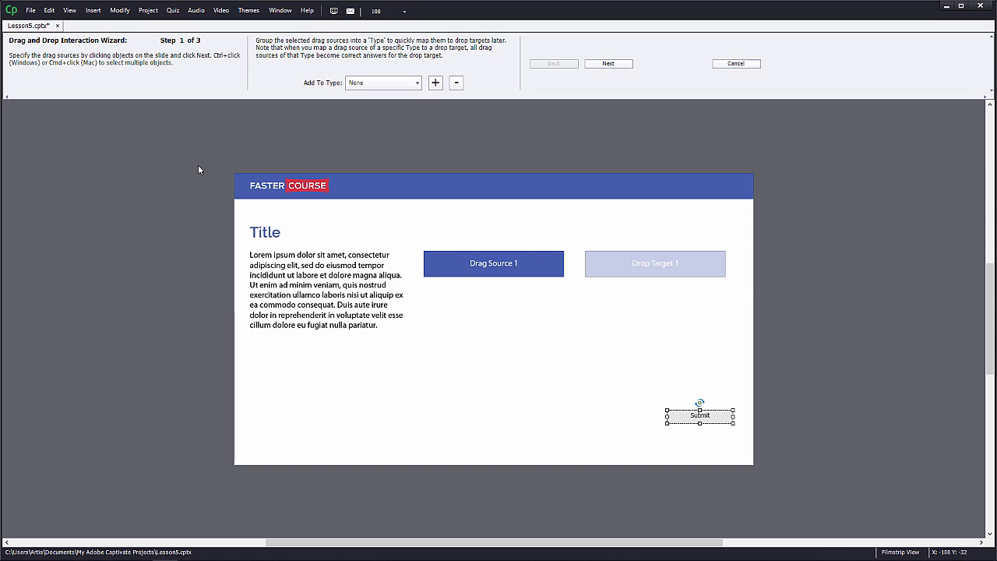
Step: In the wizard, pick Drag Source 1 and Drop Target 1, link them as the correct answer, and finish
{"action": "left_click", "coordinate": [467, 264]}
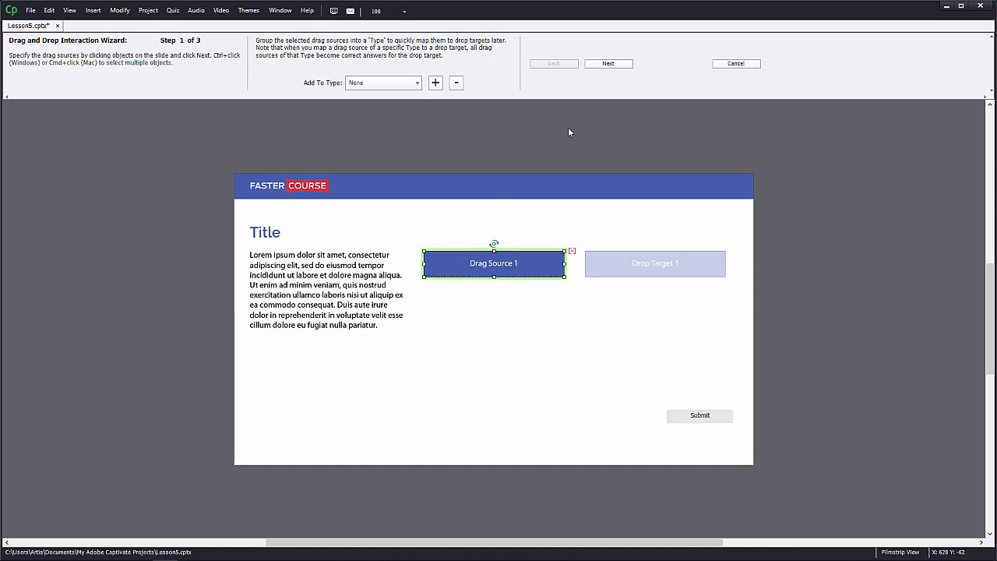
{"action": "left_click", "coordinate": [613, 65]}
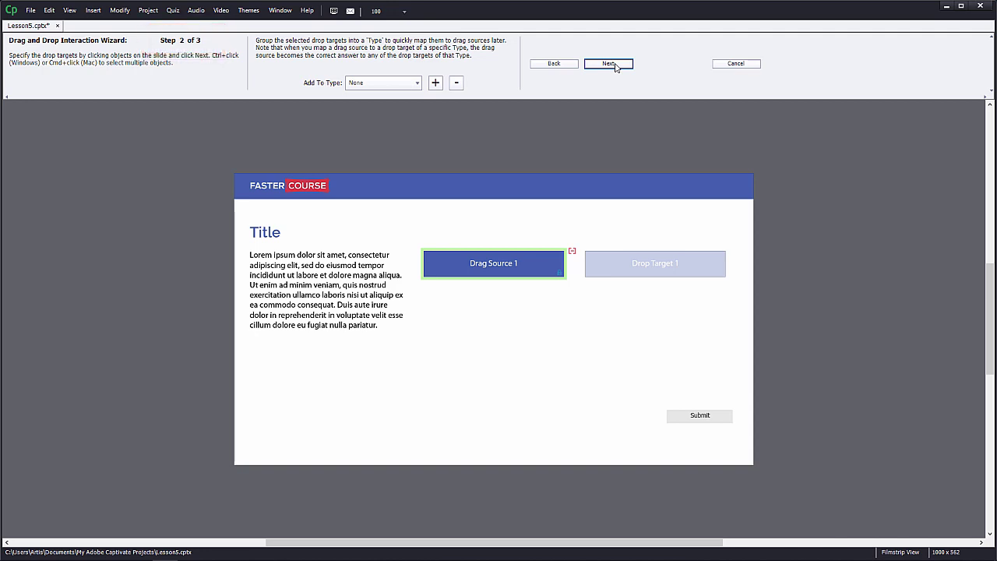
{"action": "left_click", "coordinate": [670, 263]}
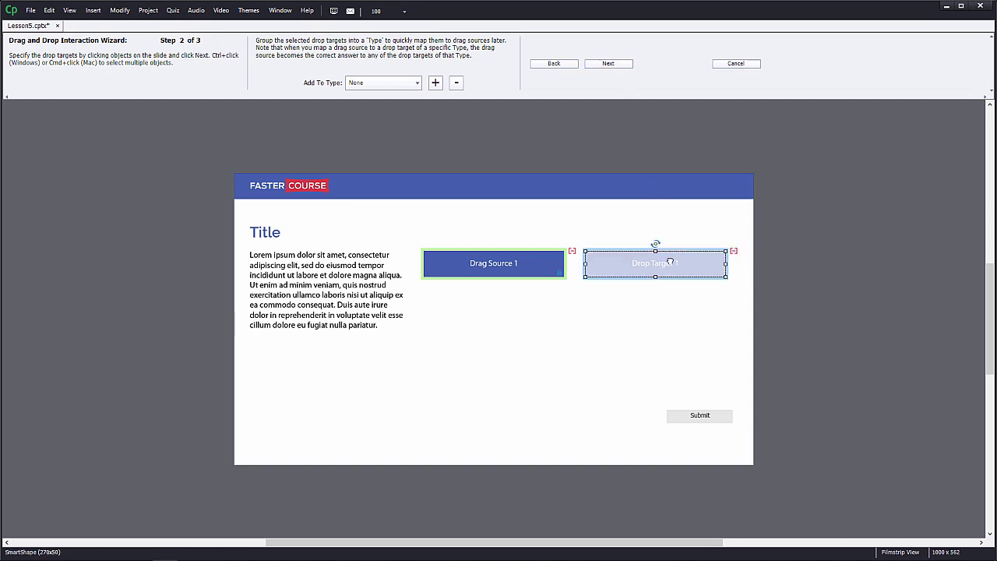
{"action": "left_click", "coordinate": [607, 66]}
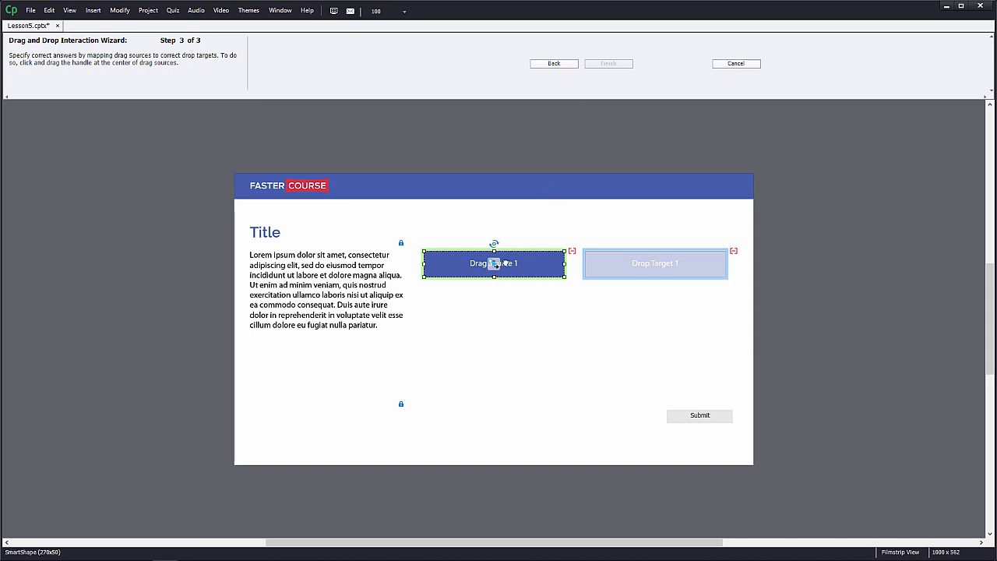
{"action": "left_click_drag", "start_coordinate": [494, 264], "coordinate": [658, 264]}
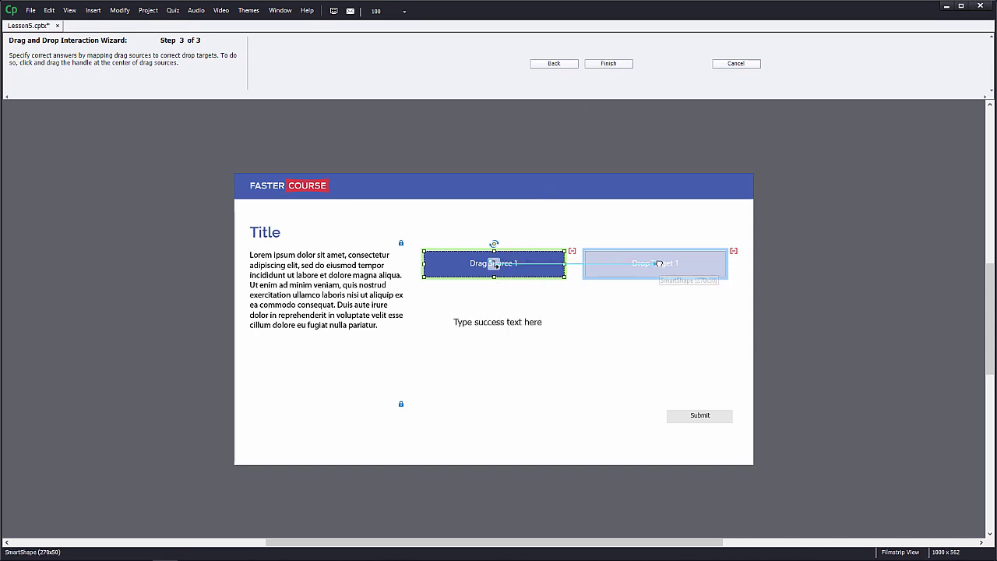
{"action": "left_click", "coordinate": [612, 63]}
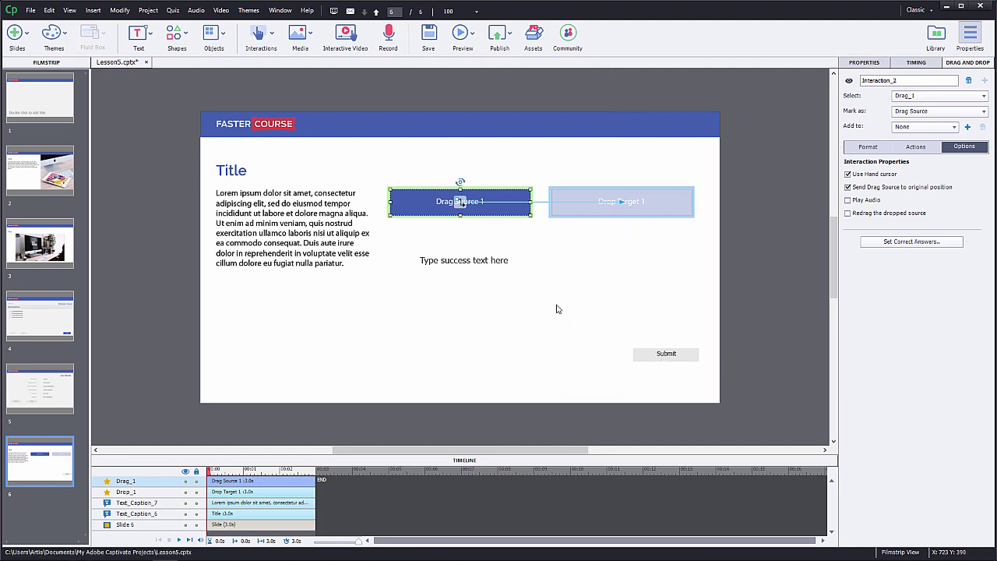
Step: Drag the success and failure captions down to the slide's lower left, below the body text
{"action": "left_click", "coordinate": [462, 266]}
{"action": "left_click_drag", "start_coordinate": [283, 364], "coordinate": [283, 364]}
{"action": "left_click", "coordinate": [466, 263]}
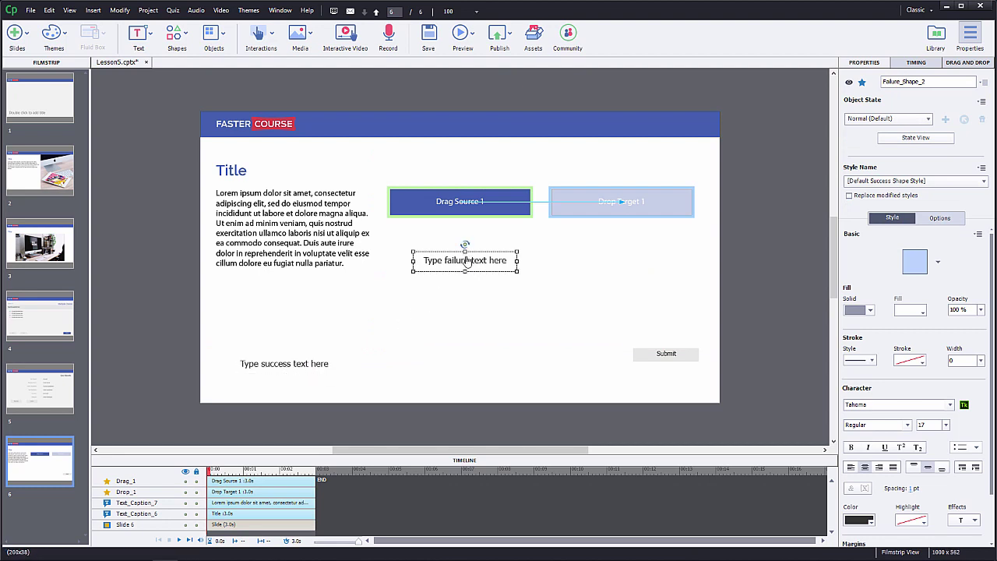
{"action": "left_click_drag", "start_coordinate": [454, 263], "coordinate": [285, 363]}
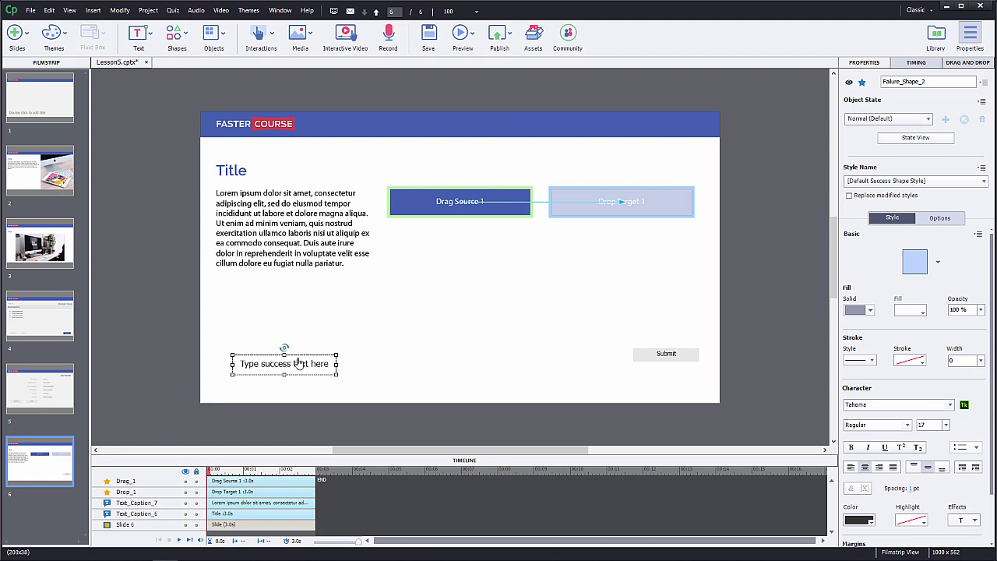
{"action": "left_click", "coordinate": [515, 215]}
Step: Duplicate the Drag Source 1 and Drop Target 1 pair and place the copies below the originals
{"action": "left_click", "coordinate": [563, 208], "text": "shift"}
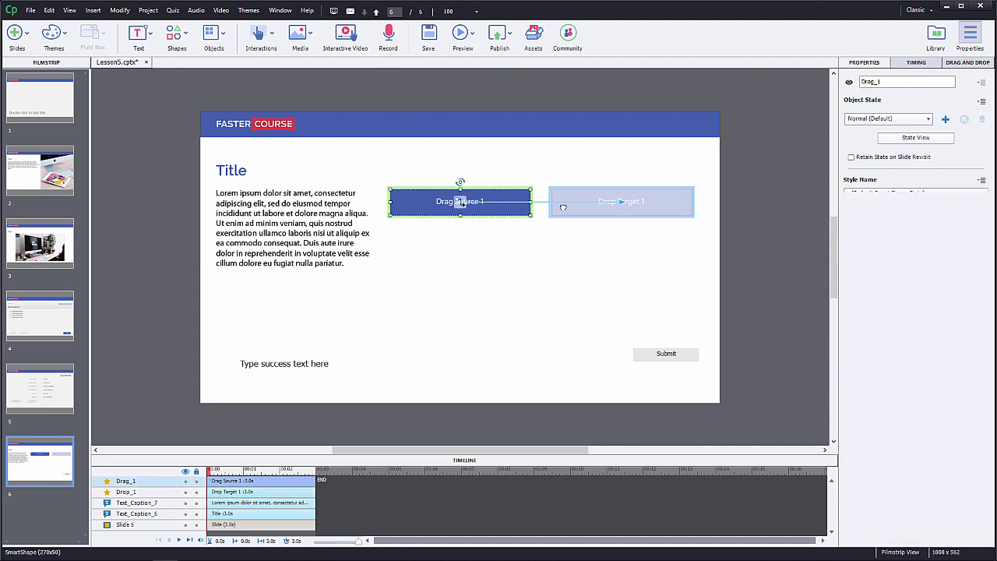
{"action": "right_click", "coordinate": [562, 207]}
{"action": "left_click", "coordinate": [594, 251]}
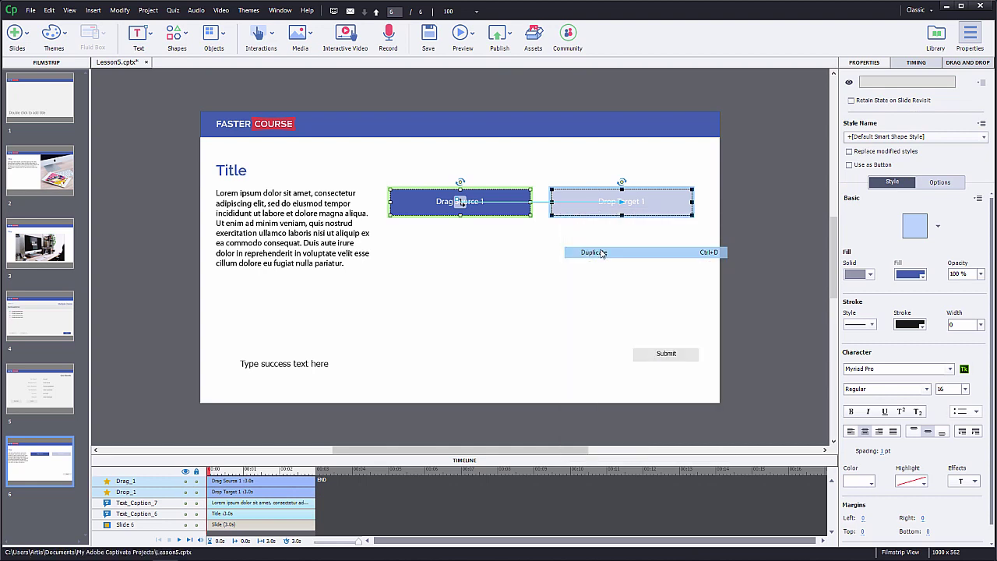
{"action": "left_click_drag", "start_coordinate": [519, 215], "coordinate": [506, 244]}
{"action": "left_click", "coordinate": [514, 257]}
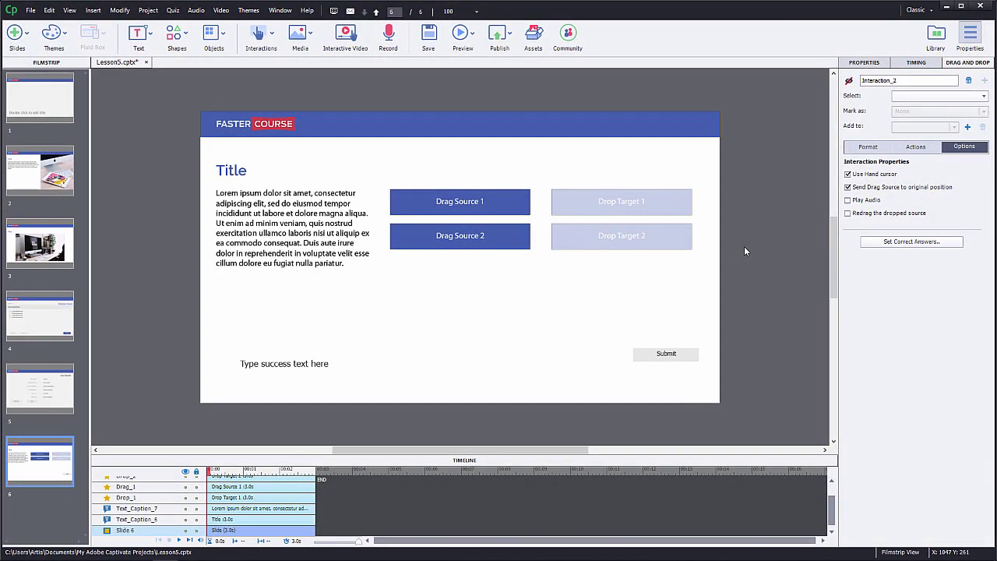
Step: In the Drag and Drop settings, set Drag Source 2's Mark as to Drag Source and Drop Target 2's to Drop Target
{"action": "left_click", "coordinate": [516, 233]}
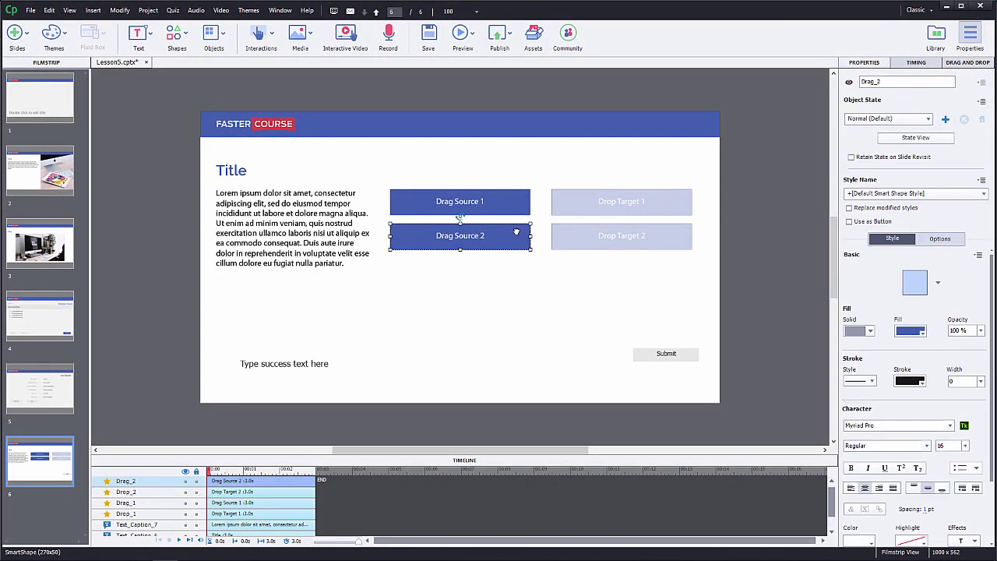
{"action": "left_click", "coordinate": [970, 64]}
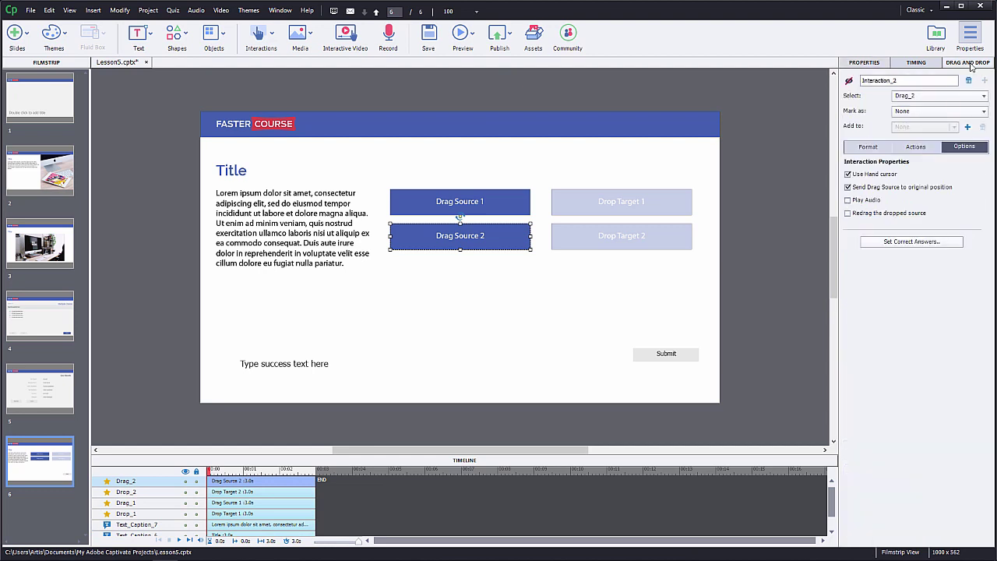
{"action": "left_click", "coordinate": [909, 112]}
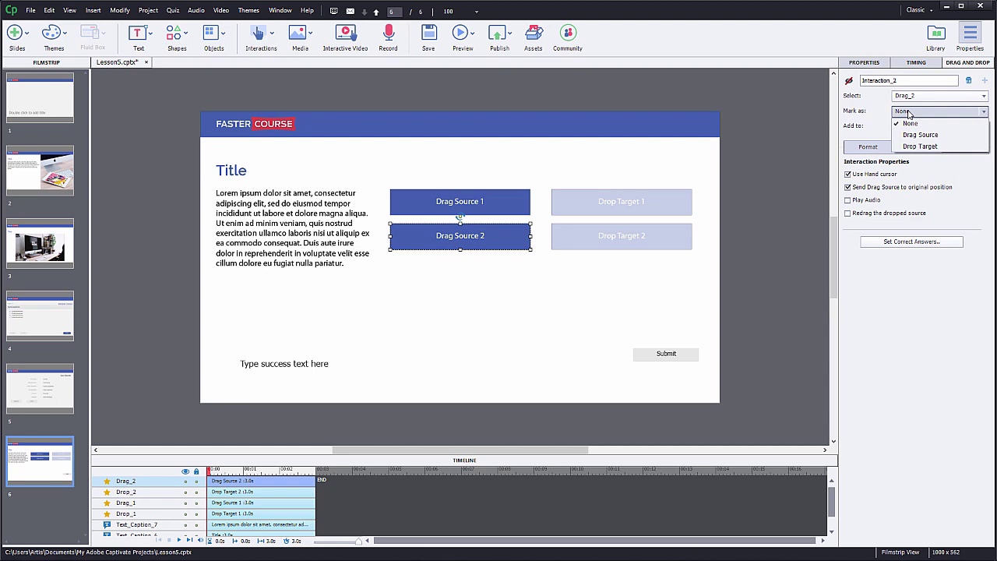
{"action": "left_click", "coordinate": [911, 135]}
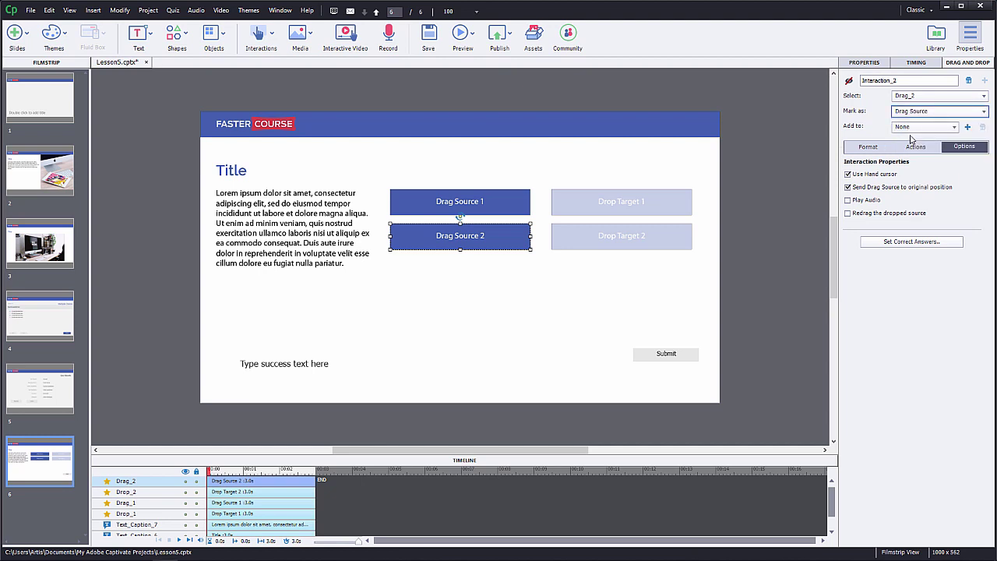
{"action": "left_click", "coordinate": [668, 234]}
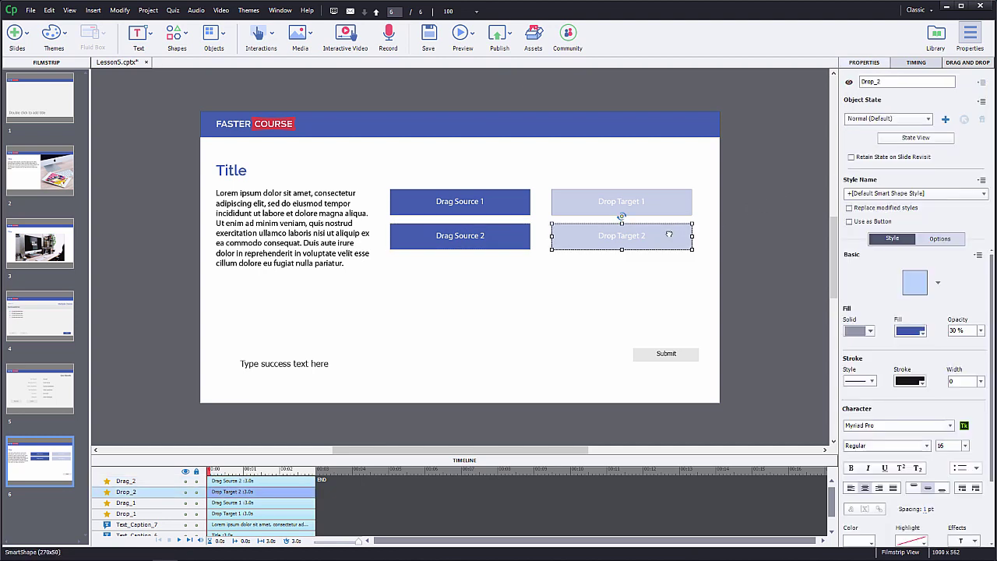
{"action": "left_click", "coordinate": [970, 64]}
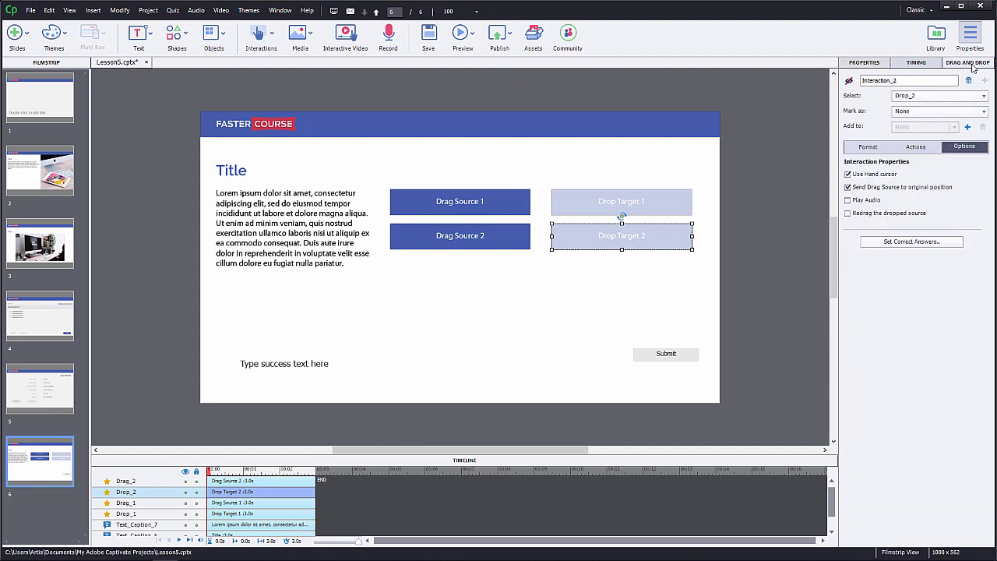
{"action": "left_click", "coordinate": [929, 111]}
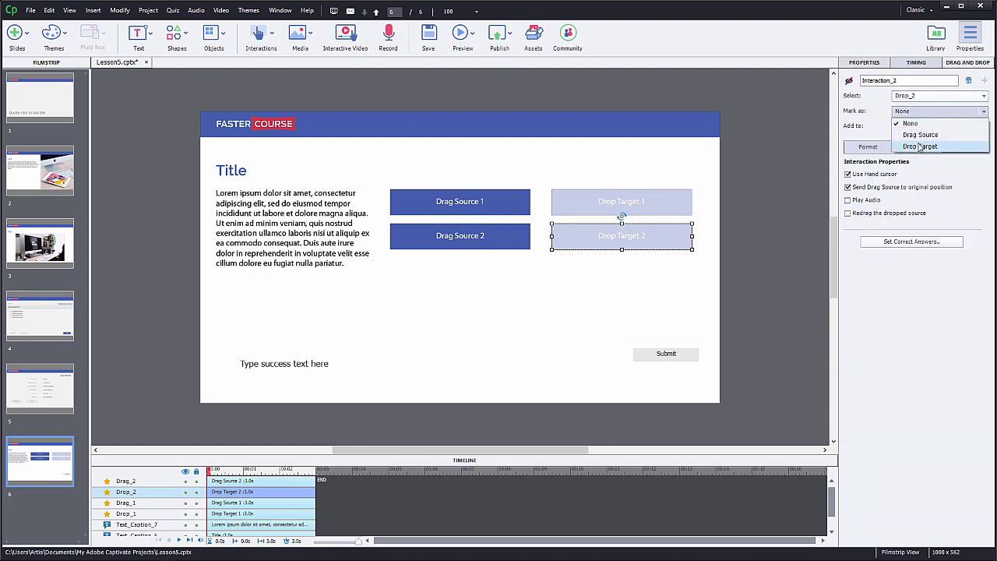
{"action": "left_click", "coordinate": [919, 146]}
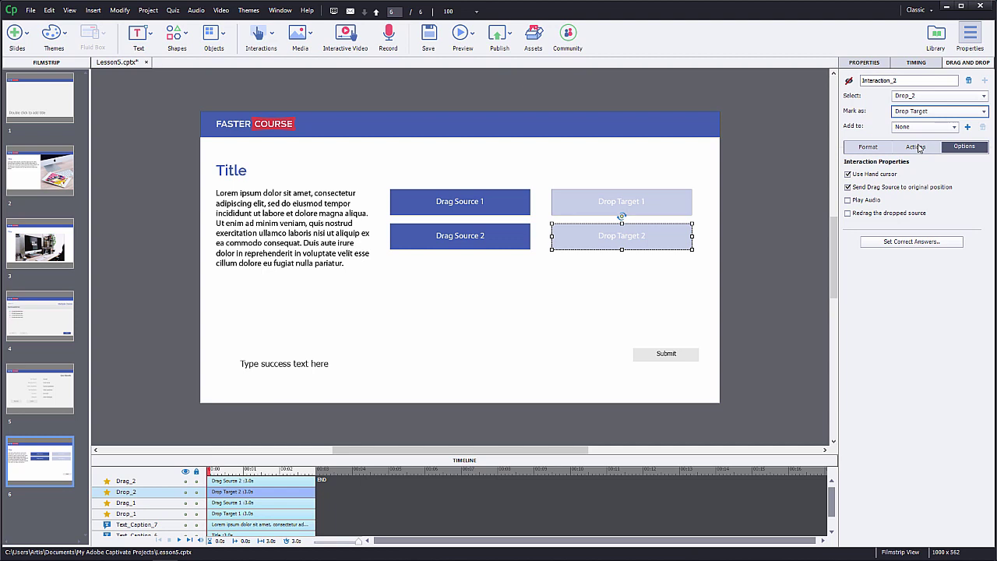
Step: In Set Correct Answers, add a second row pairing drop target Drop_2 with drag source Drag_2
{"action": "left_click", "coordinate": [903, 242]}
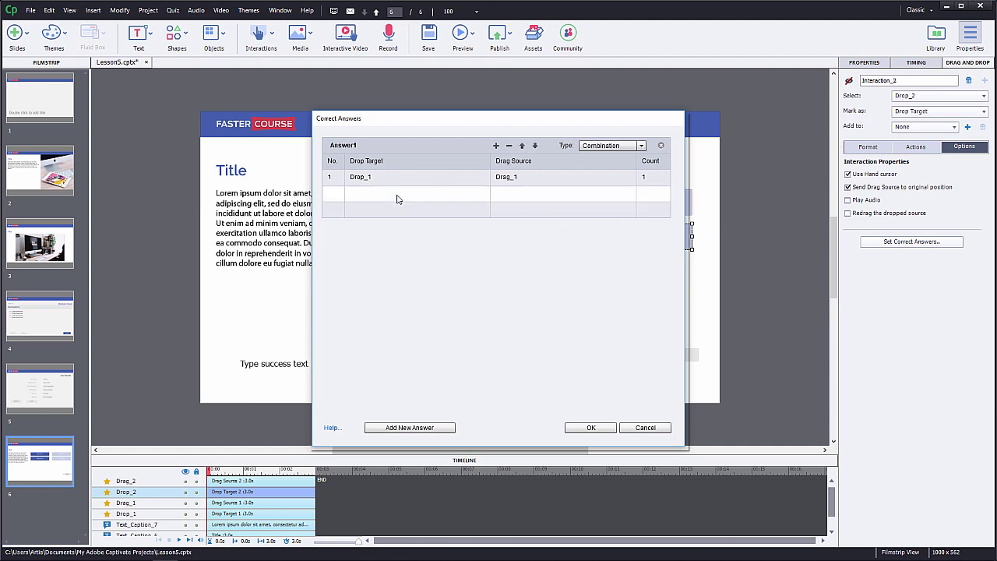
{"action": "left_click", "coordinate": [397, 198]}
{"action": "left_click", "coordinate": [476, 193]}
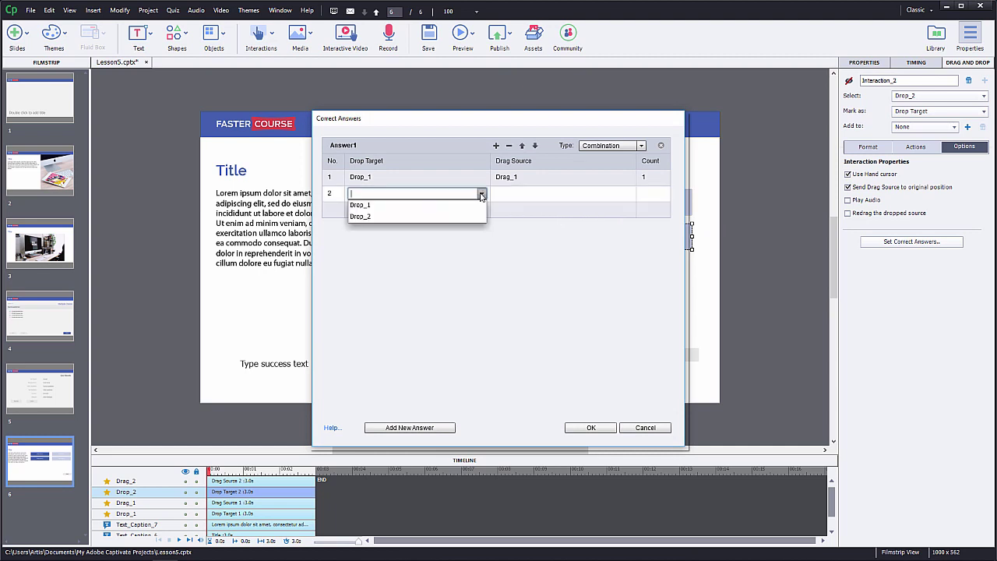
{"action": "left_click", "coordinate": [421, 217]}
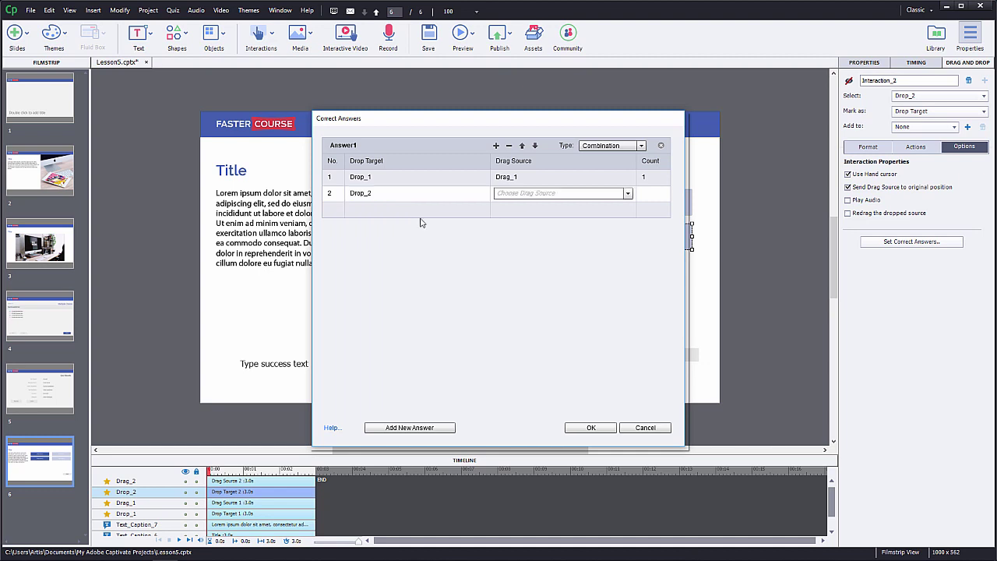
{"action": "left_click", "coordinate": [627, 194]}
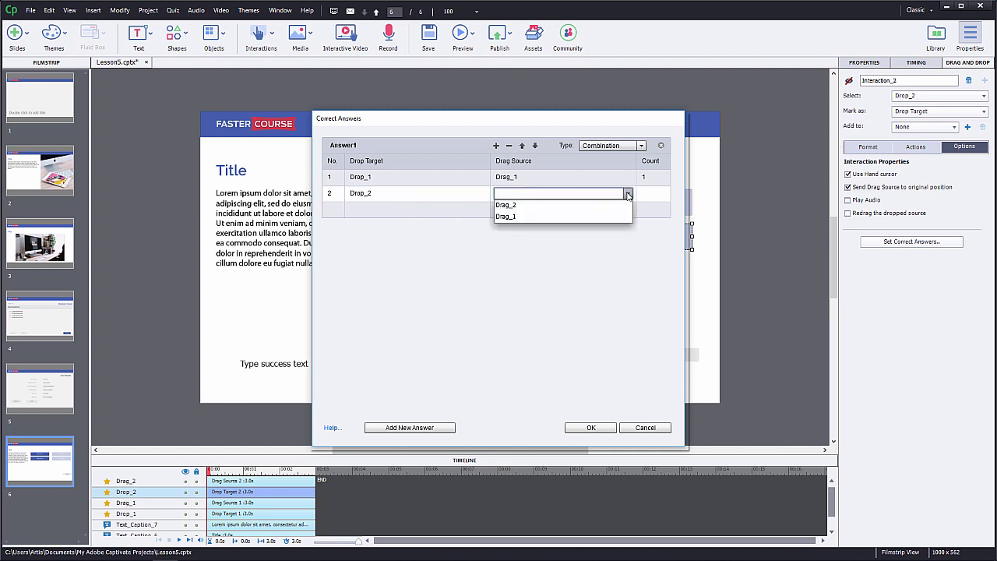
{"action": "left_click", "coordinate": [579, 206]}
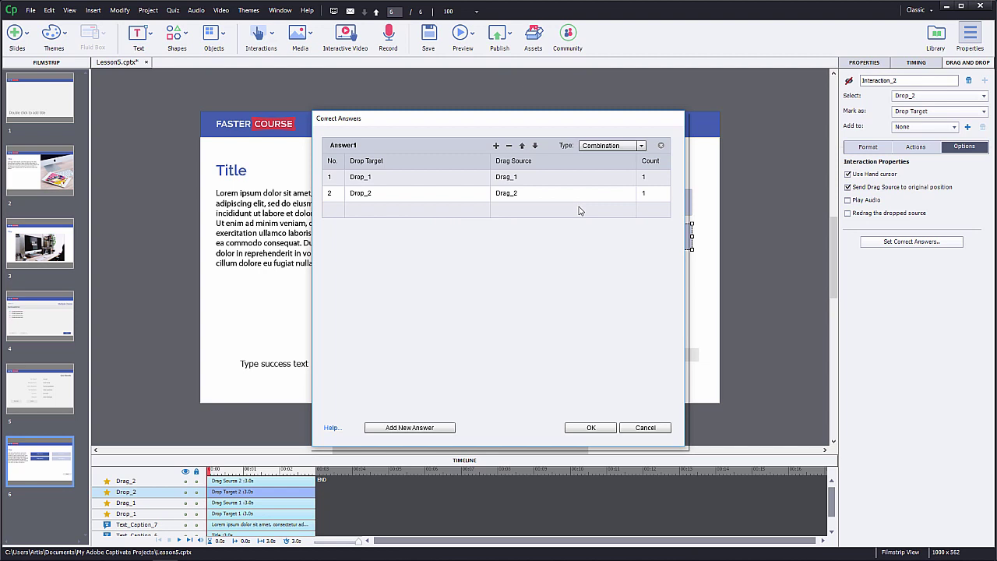